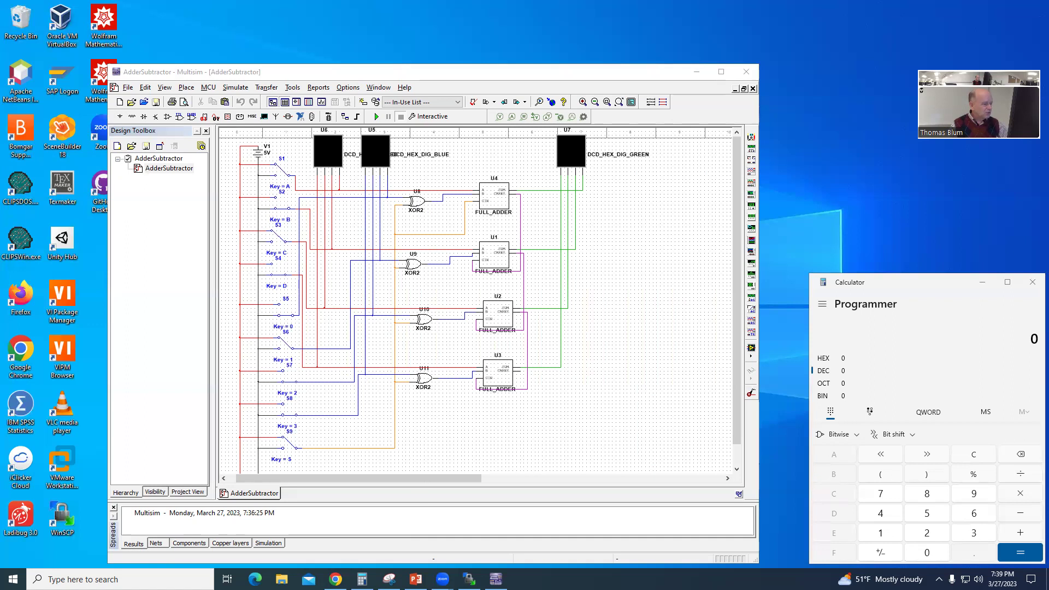
Bring the 'Two's Complement (4-bit numbers)' slide in front of the Multisim circuit
left_click(416, 580)
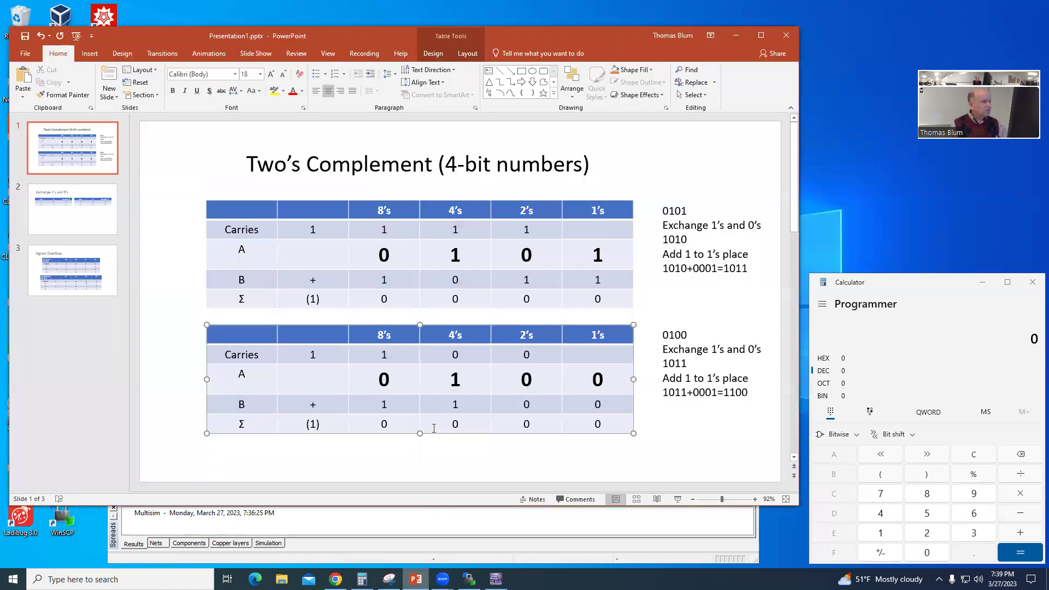
left_click(91, 155)
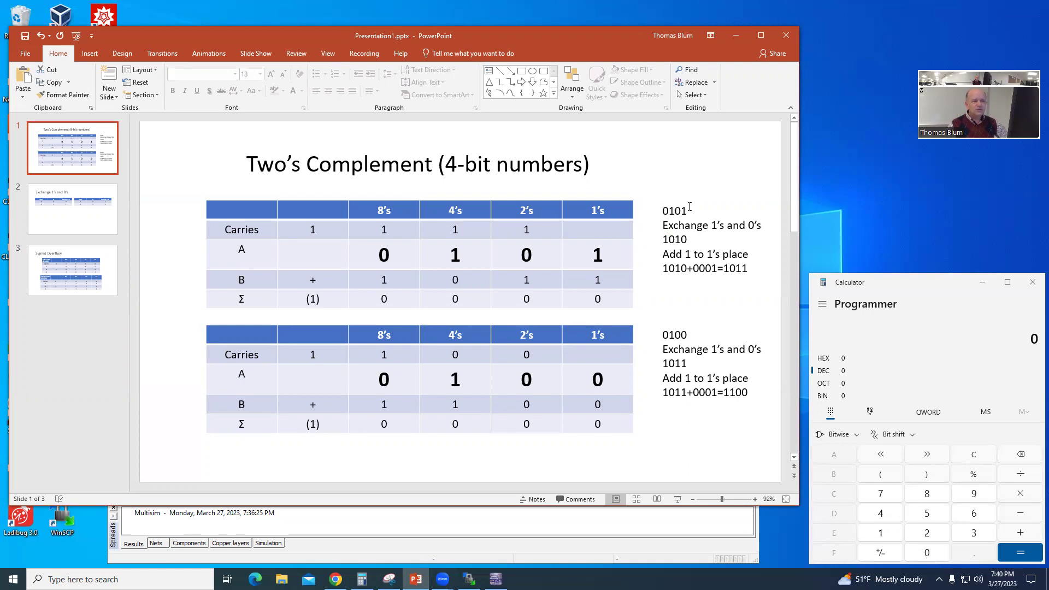
left_click(619, 280)
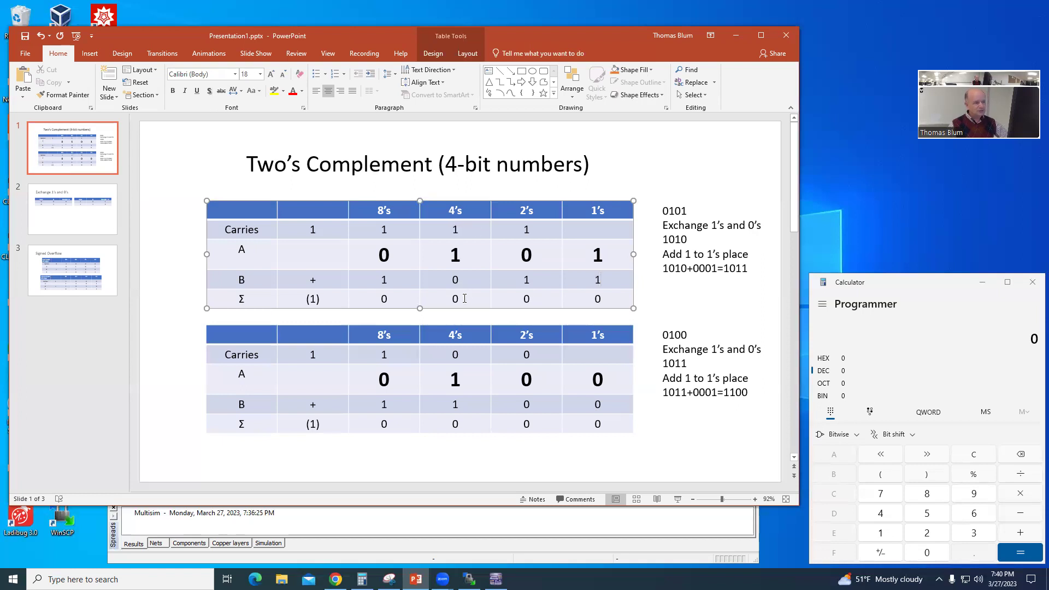
left_click(389, 225)
left_click(393, 299)
left_click_drag(323, 298, 296, 299)
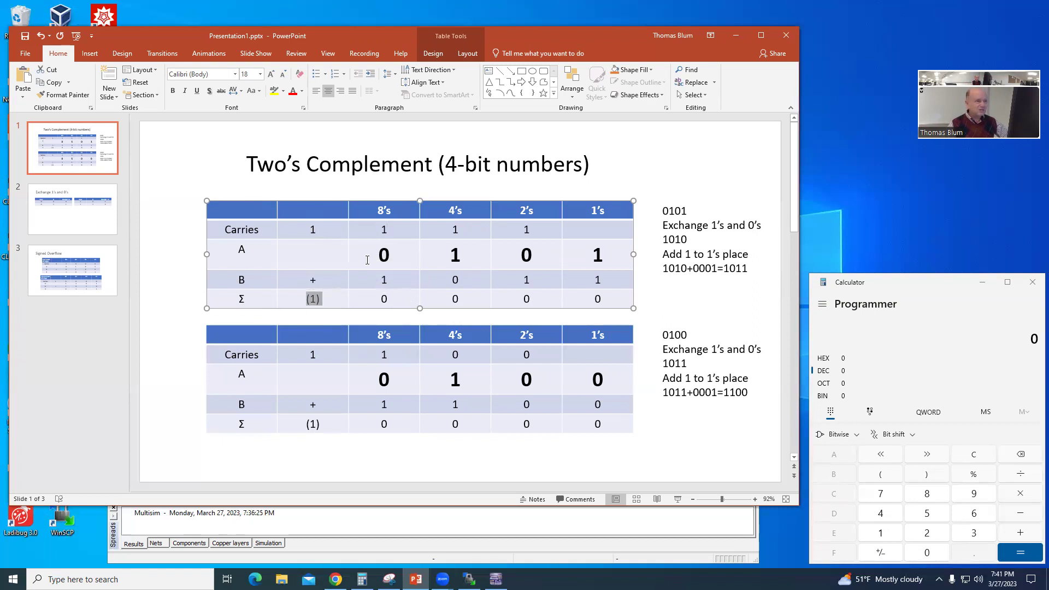
left_click_drag(381, 299, 576, 298)
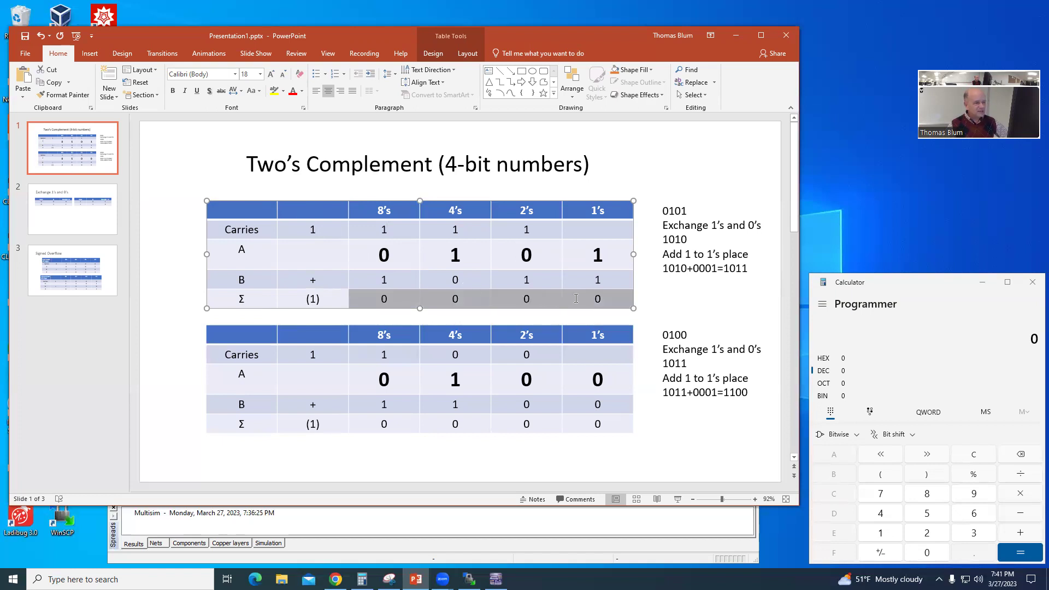
left_click_drag(381, 254, 587, 255)
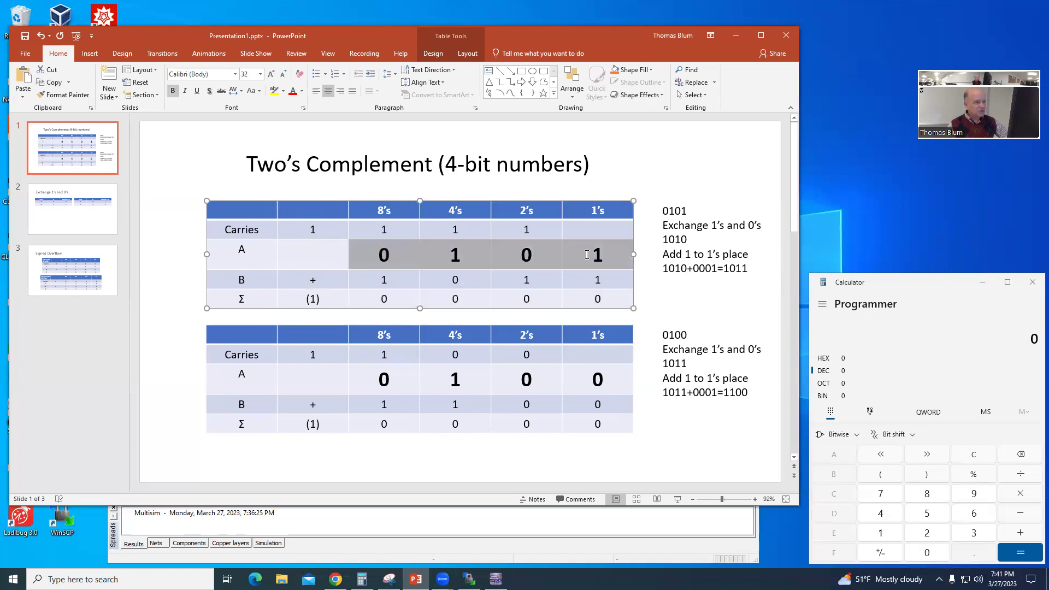
left_click_drag(378, 280, 596, 280)
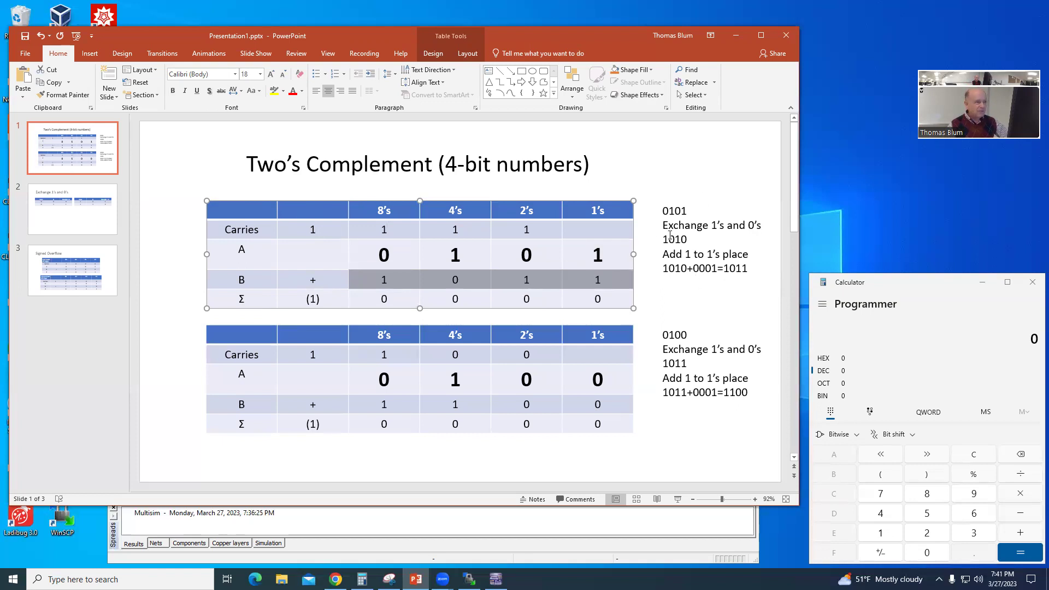
left_click_drag(384, 299, 589, 305)
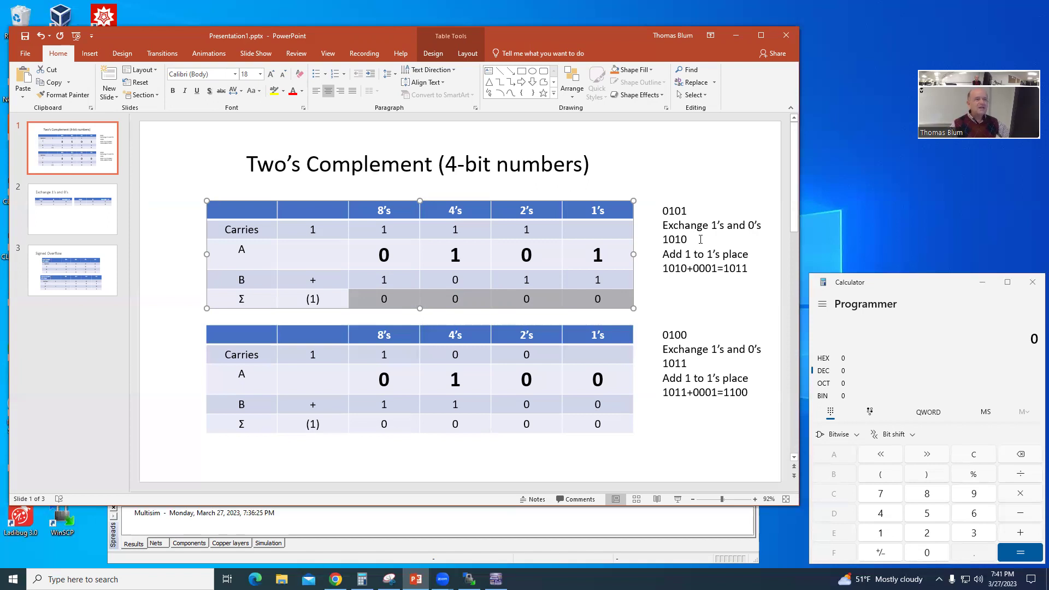
left_click(726, 268)
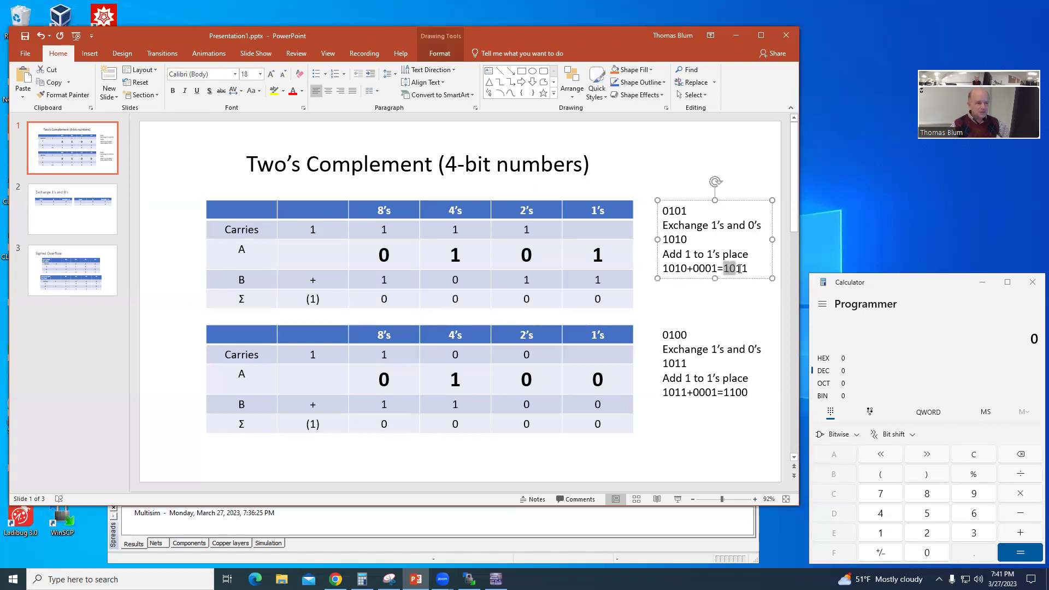
triple_click(745, 269)
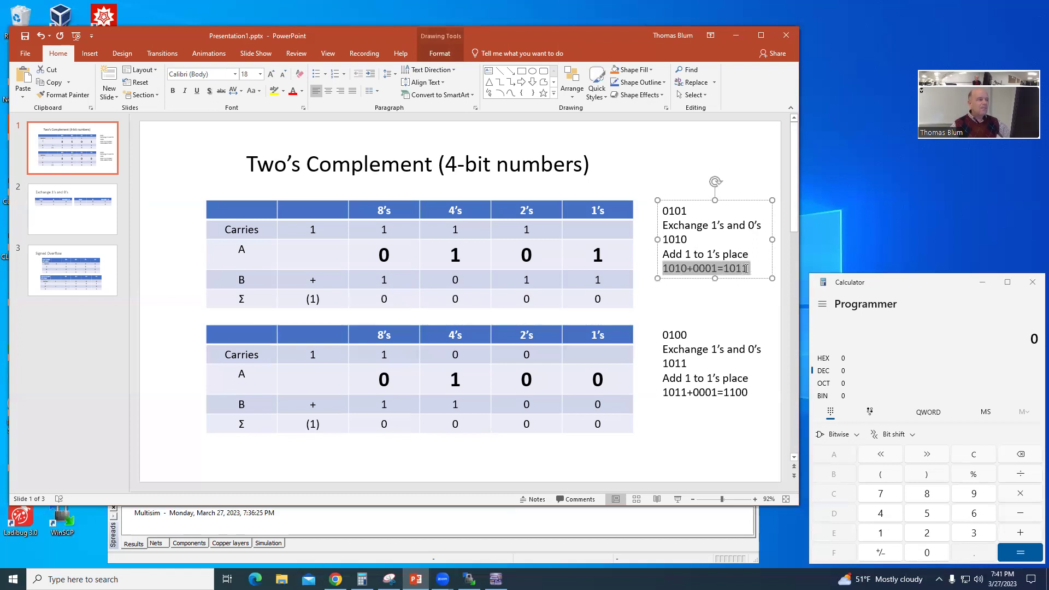
left_click_drag(388, 380, 609, 375)
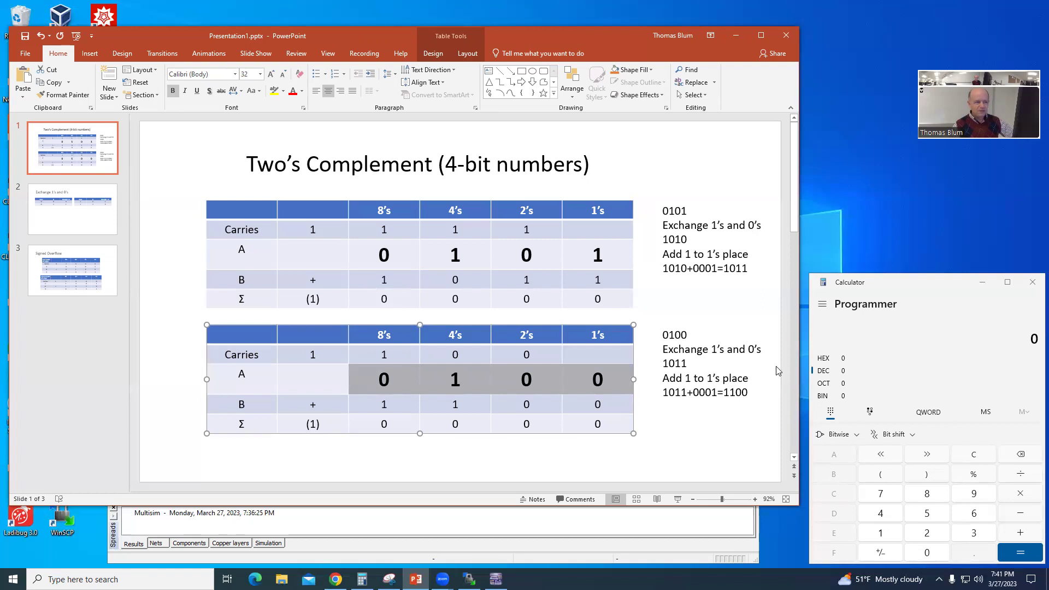
Highlight the lower table's A row and B row 1100, pointing out the 2's-column carry and B's 4's digit
left_click(386, 379)
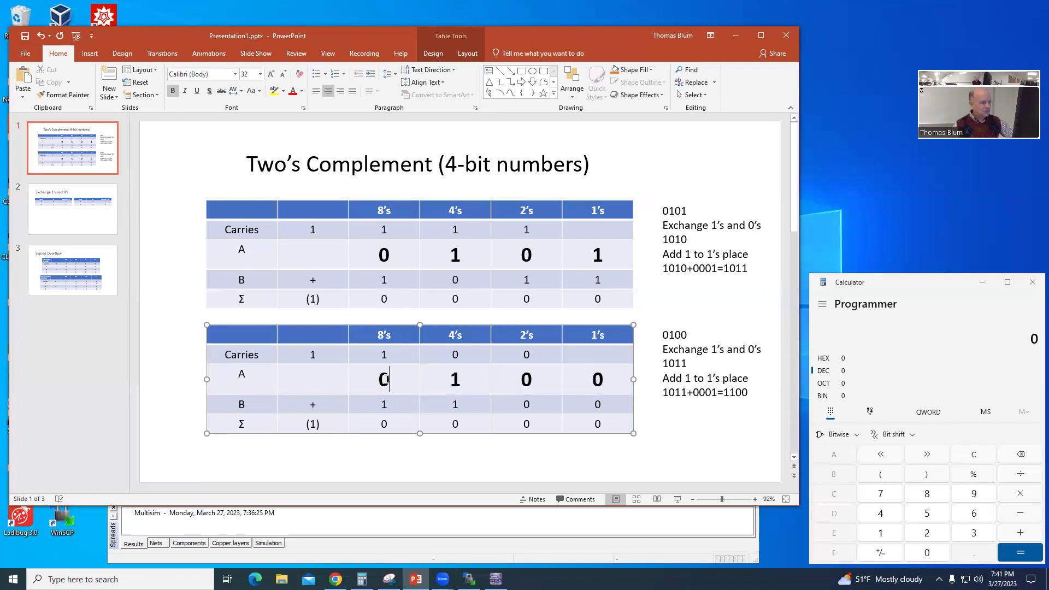
left_click_drag(386, 379, 592, 372)
left_click_drag(381, 402, 611, 402)
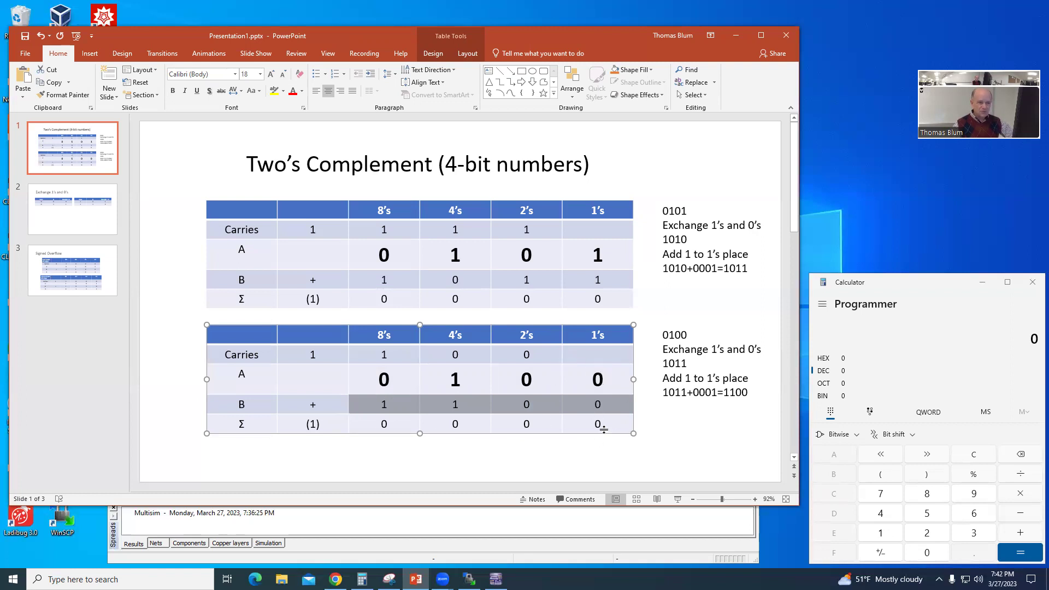
left_click(538, 353)
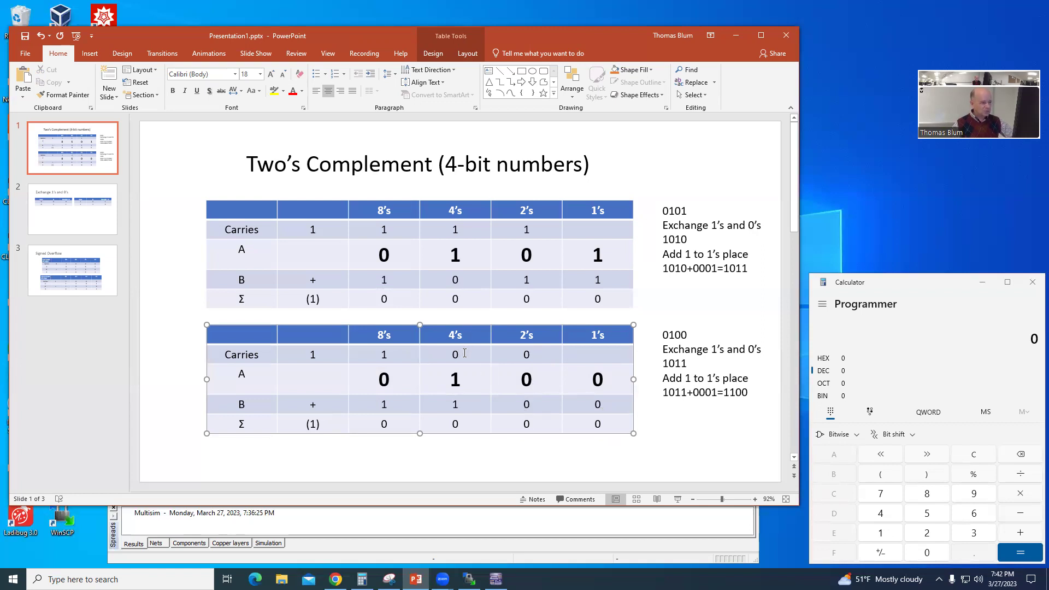
left_click(451, 381)
left_click(458, 403)
Walk through the 8's-column carry, digits and sum, then go to slide 2, 'Exchange 1's and 0's'
left_click(396, 356)
left_click(393, 377)
left_click(393, 405)
left_click(390, 424)
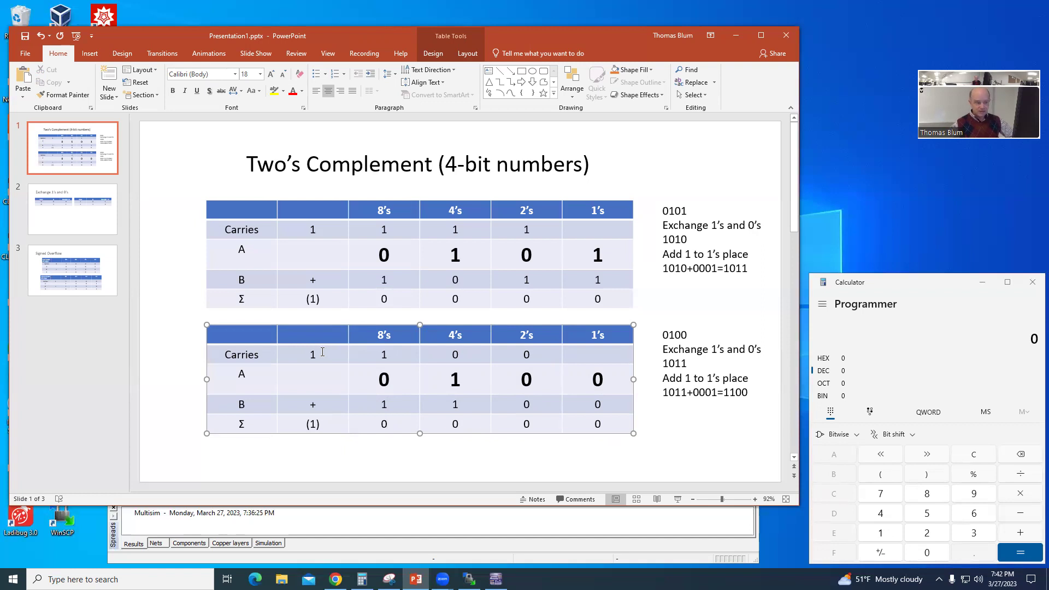
left_click_drag(383, 424, 596, 425)
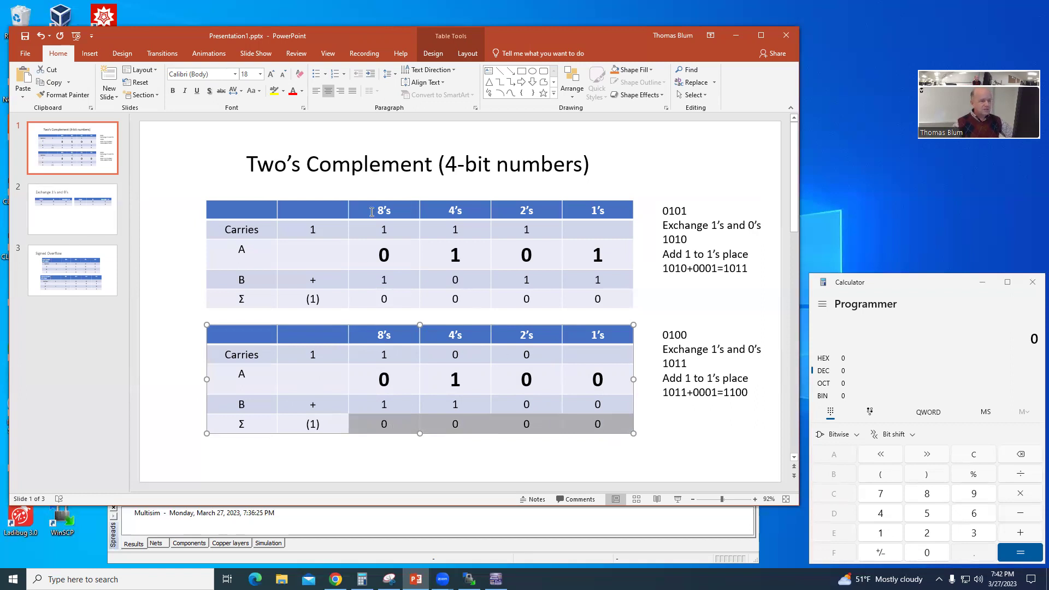
left_click(81, 224)
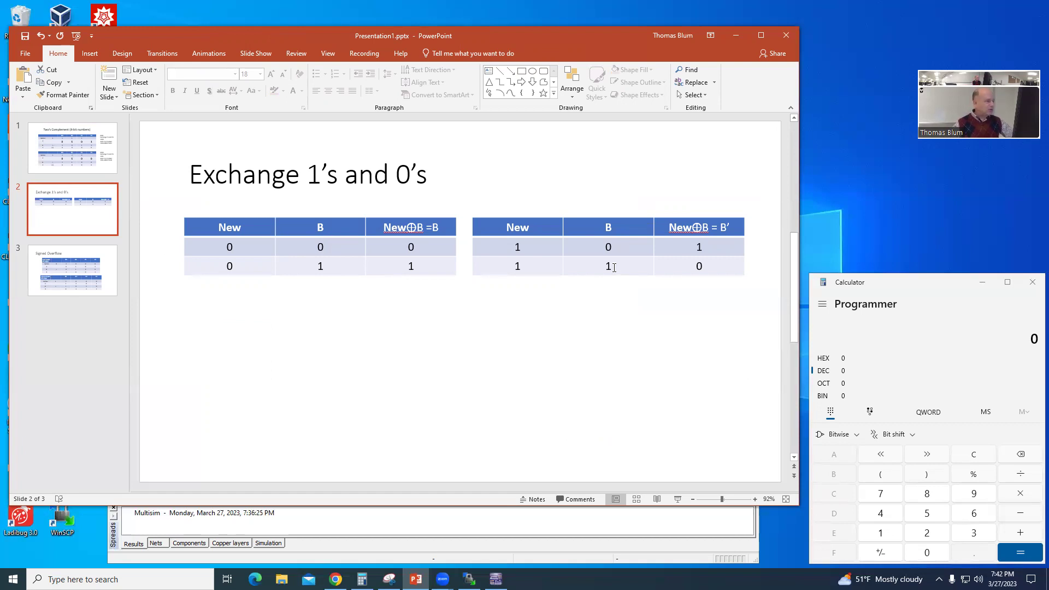
Explain the first XOR truth table's New, B and result columns row by row
left_click(243, 247)
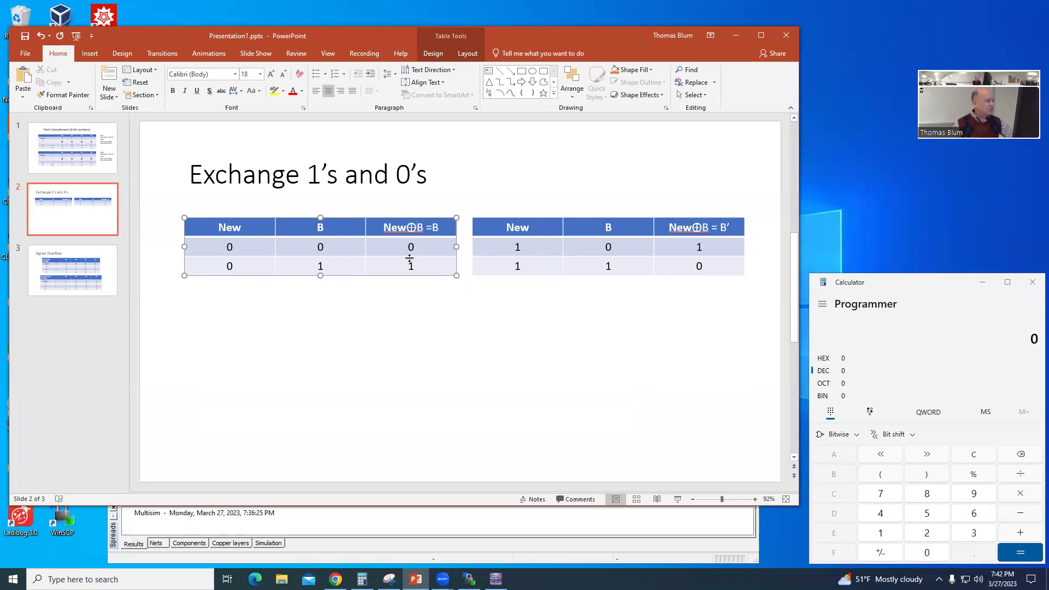
left_click(338, 225)
left_click(330, 251)
left_click(252, 271)
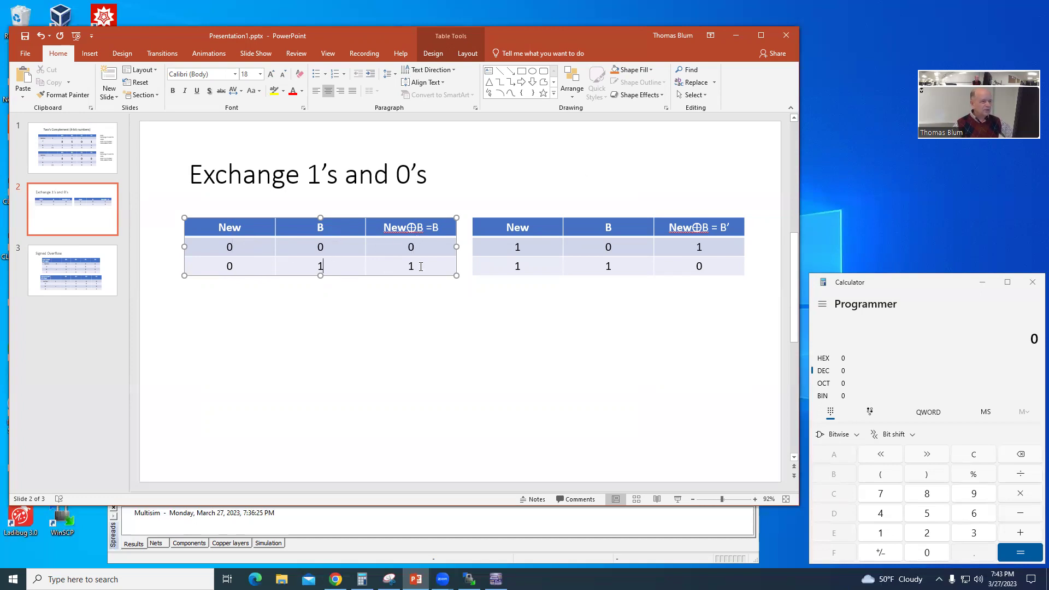
left_click(253, 230)
left_click(413, 230)
Explain the second XOR table's New values and results 1 and 0, then bring Multisim forward
left_click(545, 248)
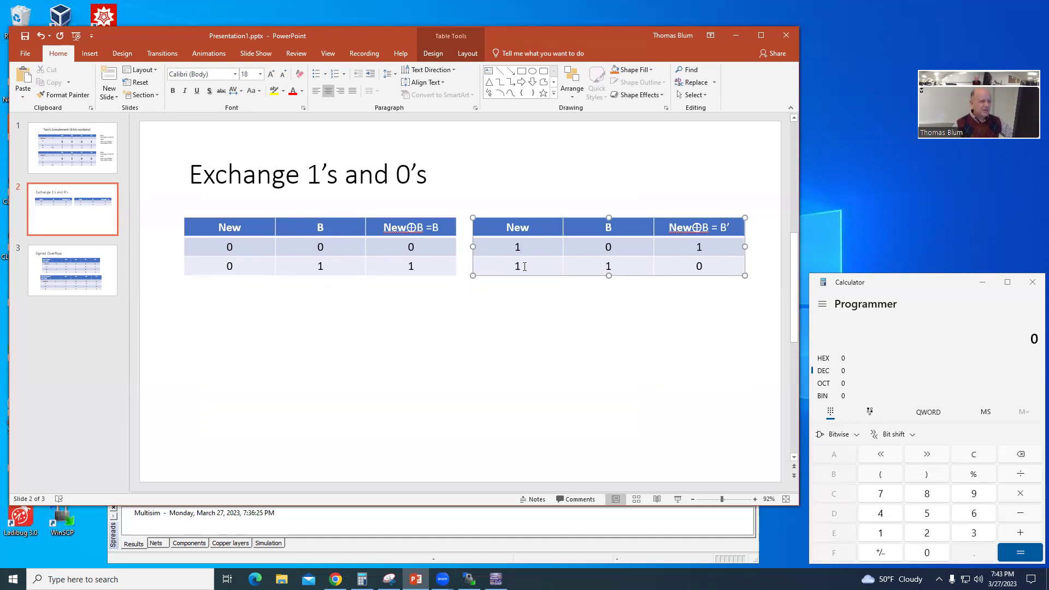
left_click(527, 249)
left_click(702, 247)
left_click(705, 270)
left_click(534, 229)
left_click(551, 544)
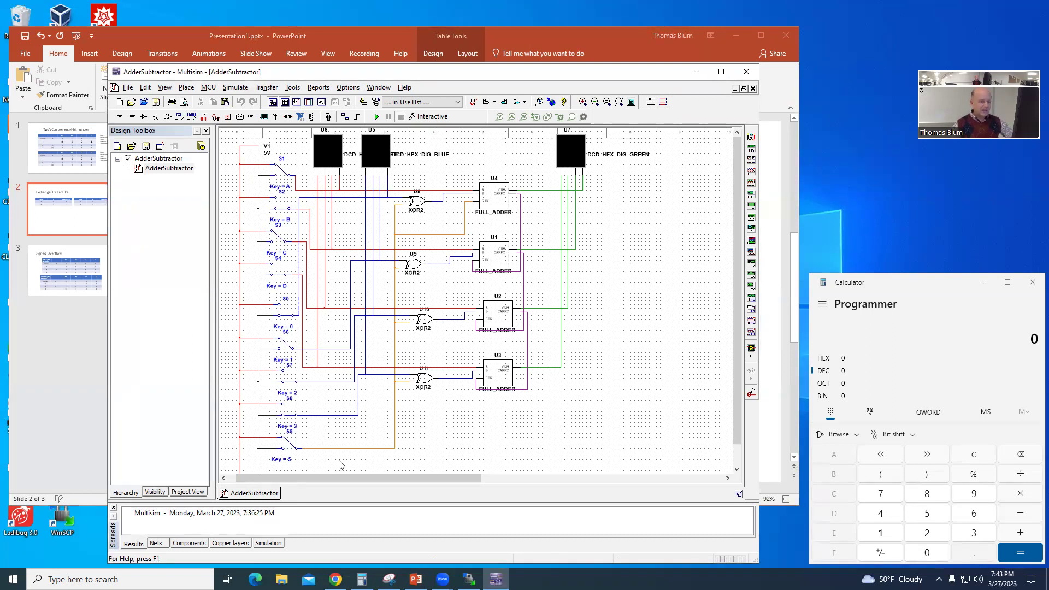
Minimize the PowerPoint presentation so the AdderSubtractor schematic stands alone
left_click(416, 579)
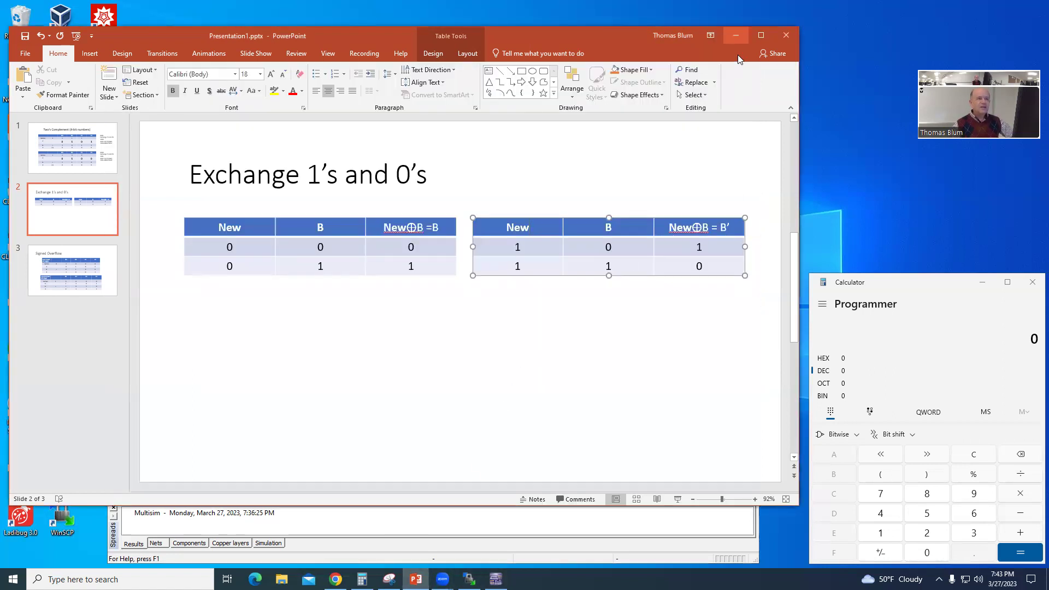
left_click(736, 35)
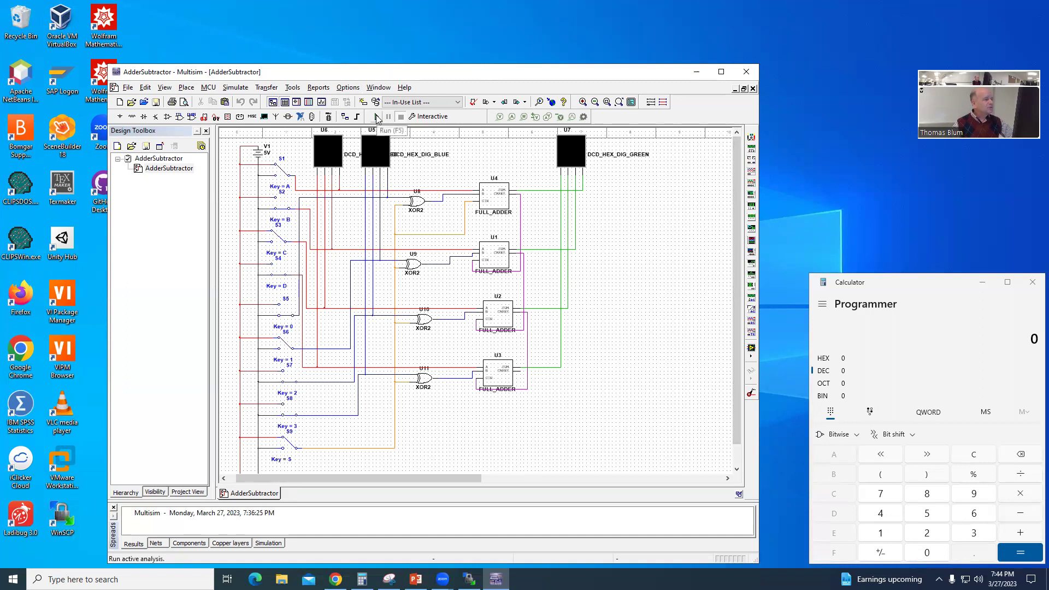
Run the simulation with inputs 5 and 2, then toggle S9 to add so the result reads 7
left_click(376, 118)
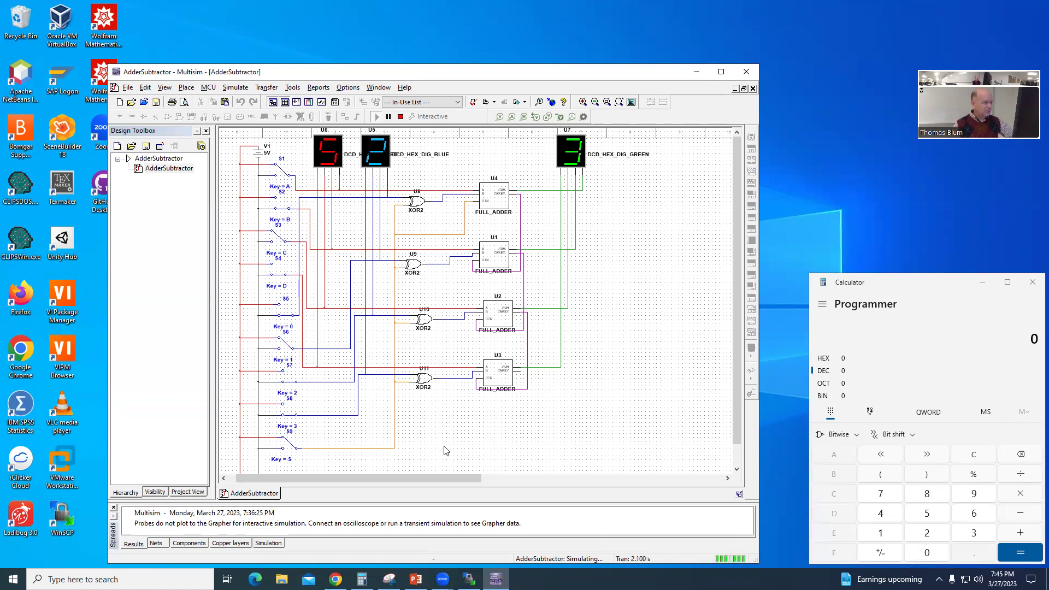
key("s")
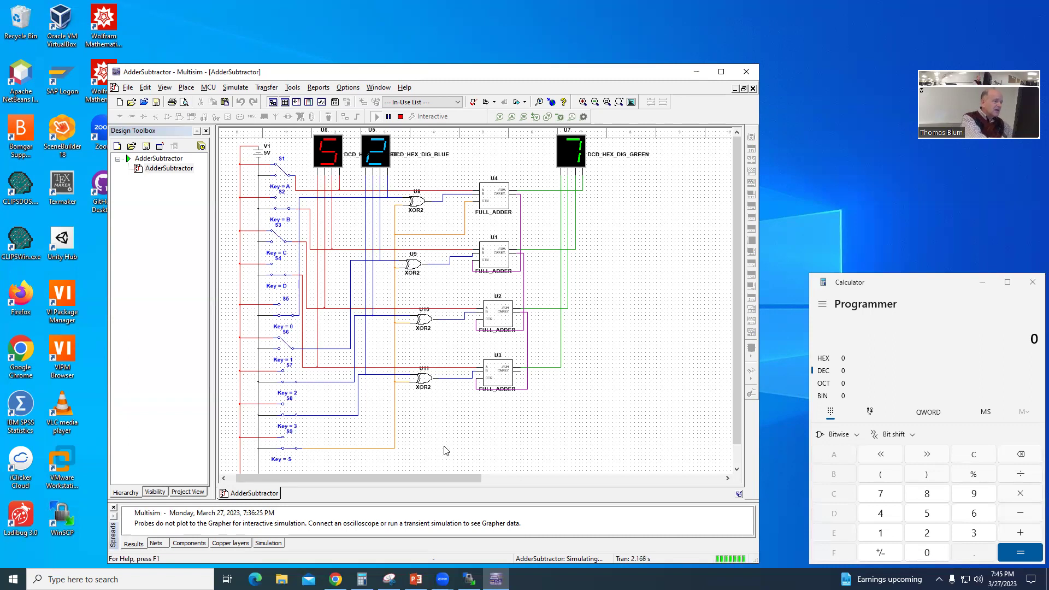